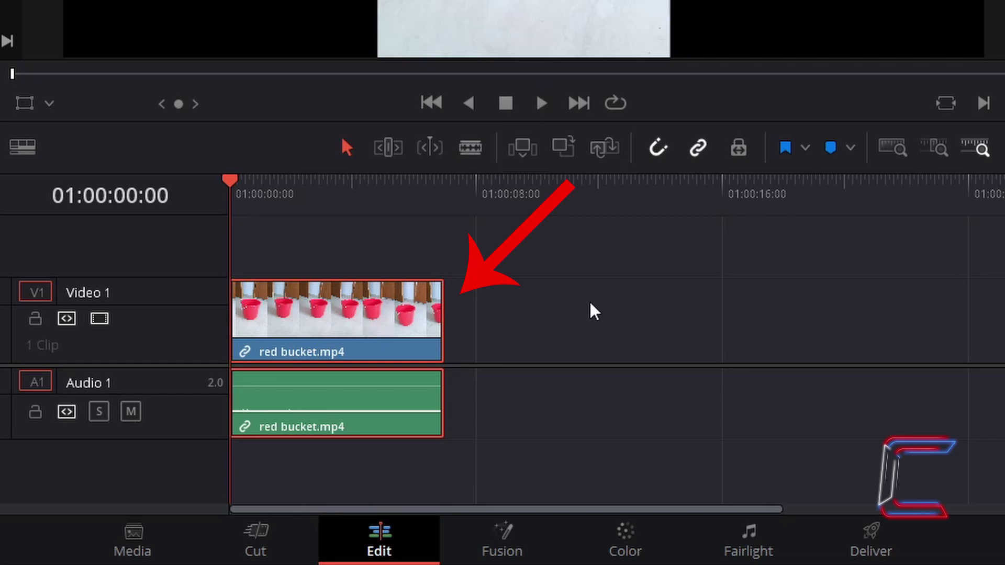
Step: Switch to the Color page and hide the Gallery and the clip Timeline strip
click(655, 542)
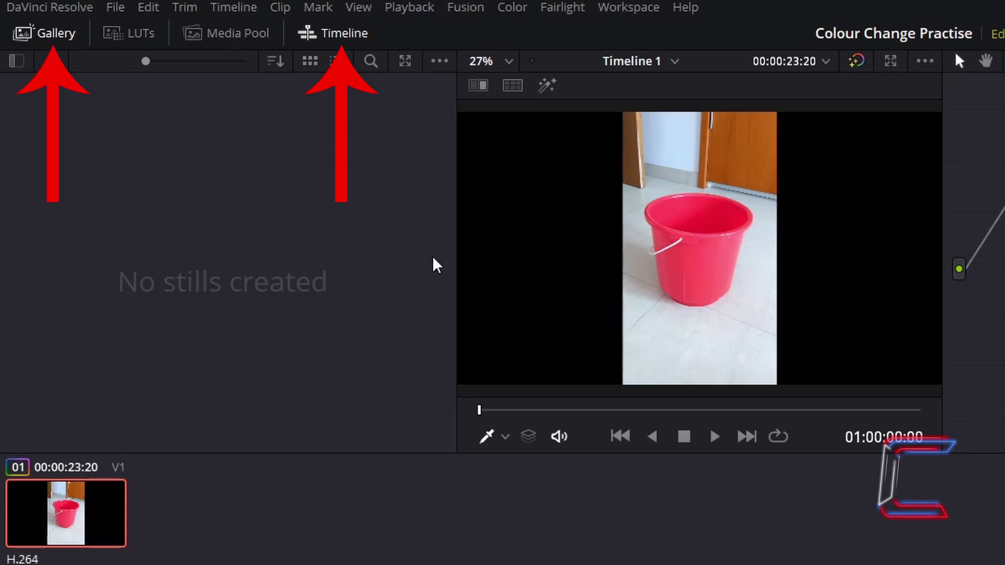
click(55, 38)
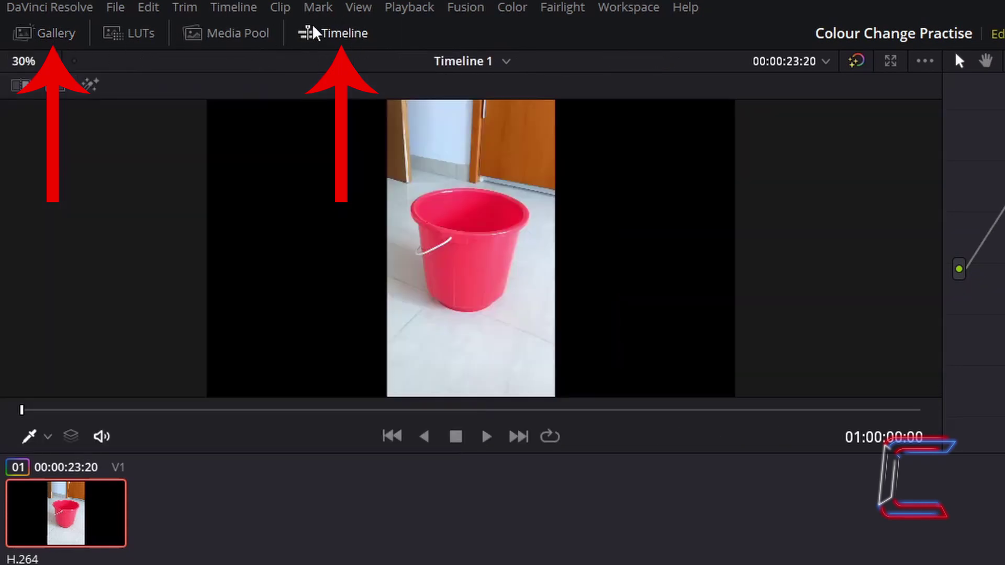
click(338, 33)
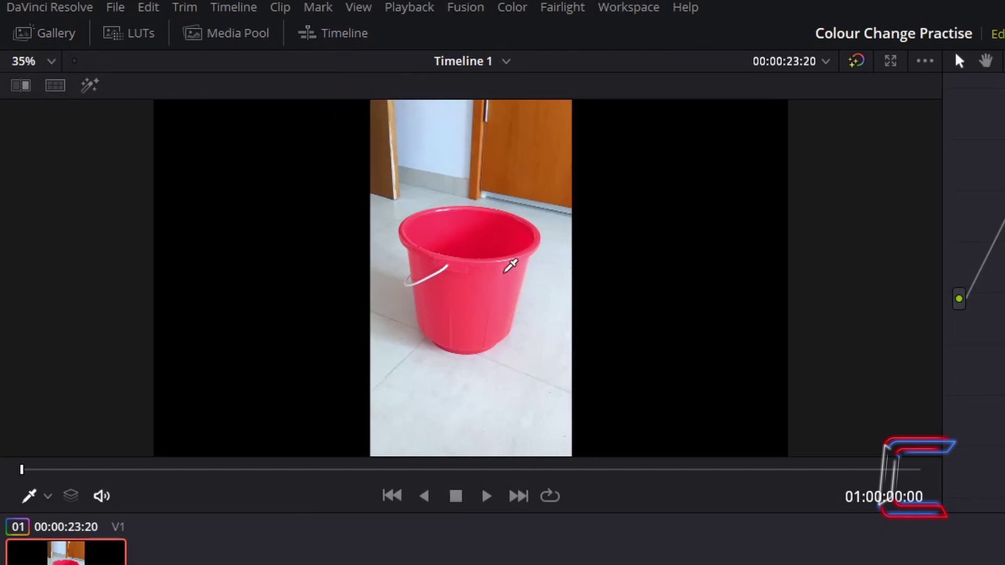
Step: Zoom and pan the viewer, then bring up the viewer zoom-level list
scroll(510, 266, up, 5)
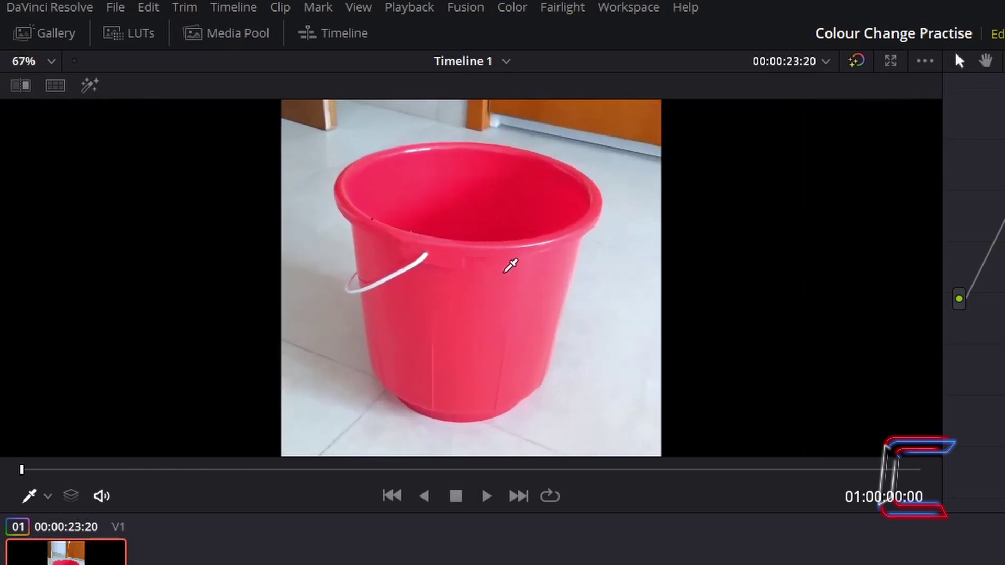
scroll(511, 266, down, 5)
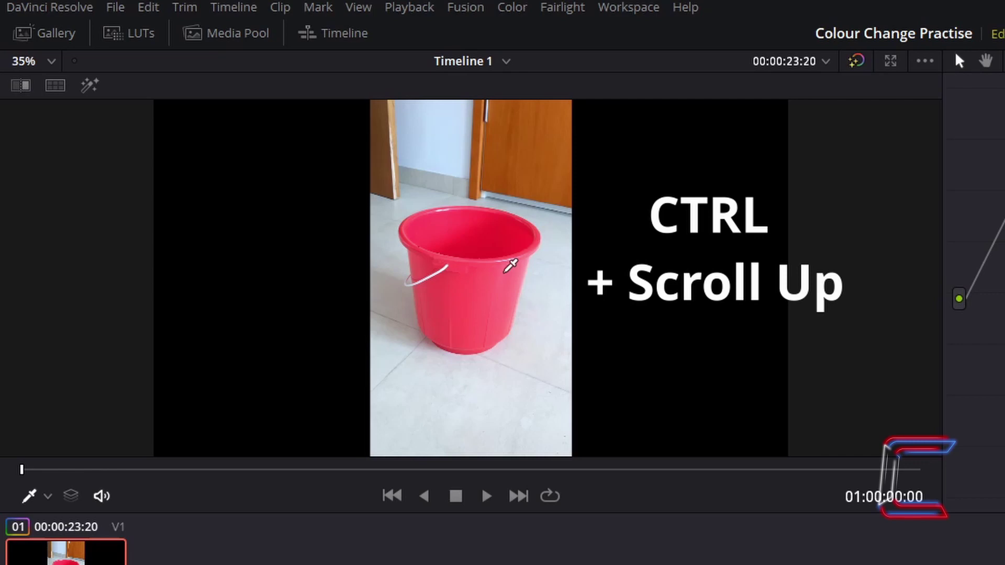
scroll(511, 266, up, 4)
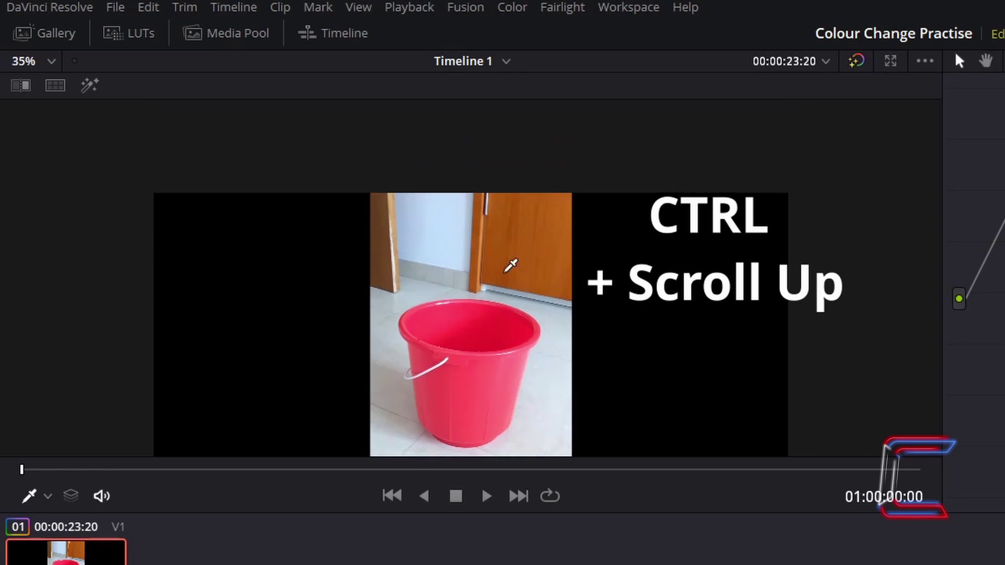
scroll(510, 266, up, 1)
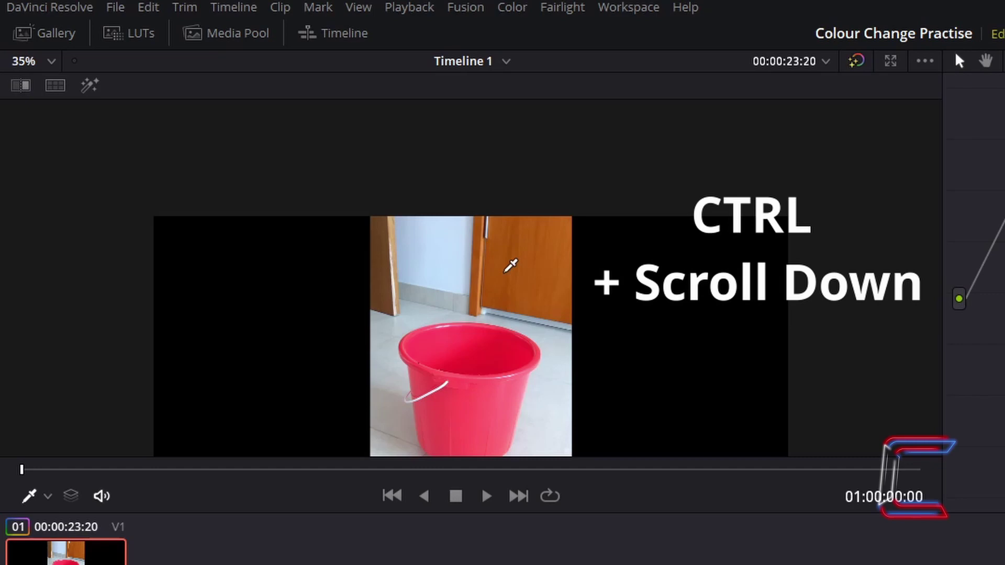
scroll(510, 266, down, 5)
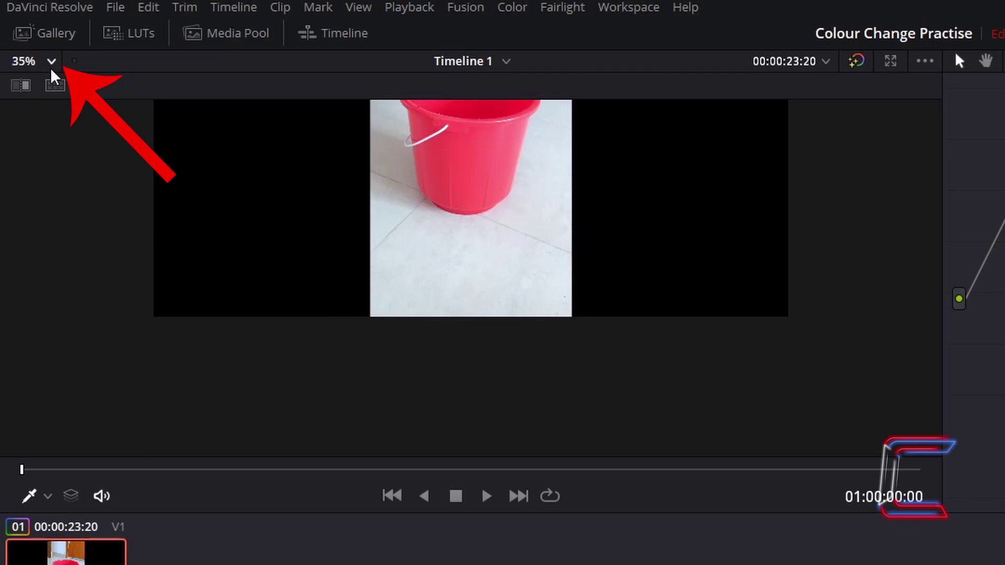
click(51, 64)
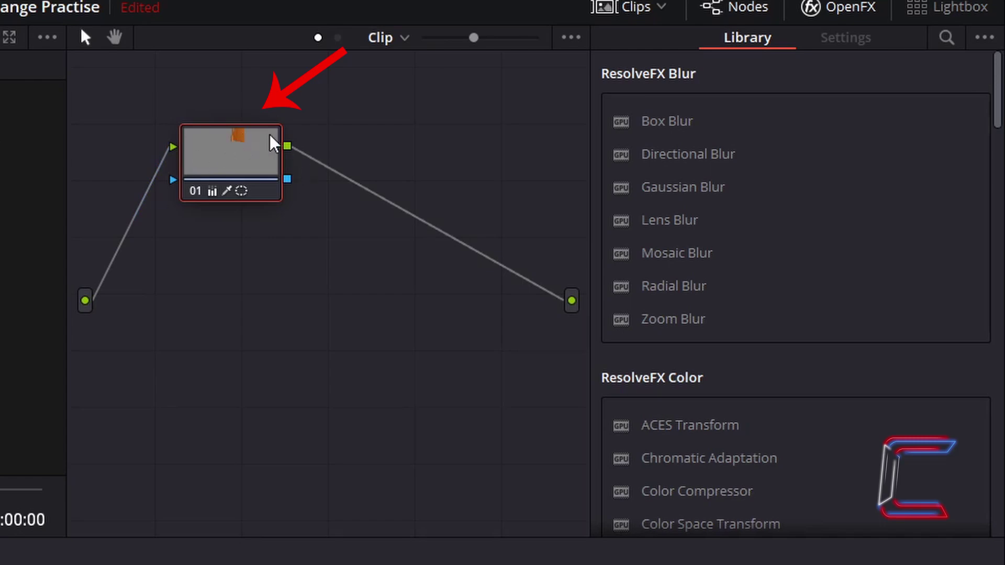
Step: Select the node link and play the bucket clip through to 01:00:05:09
click(165, 157)
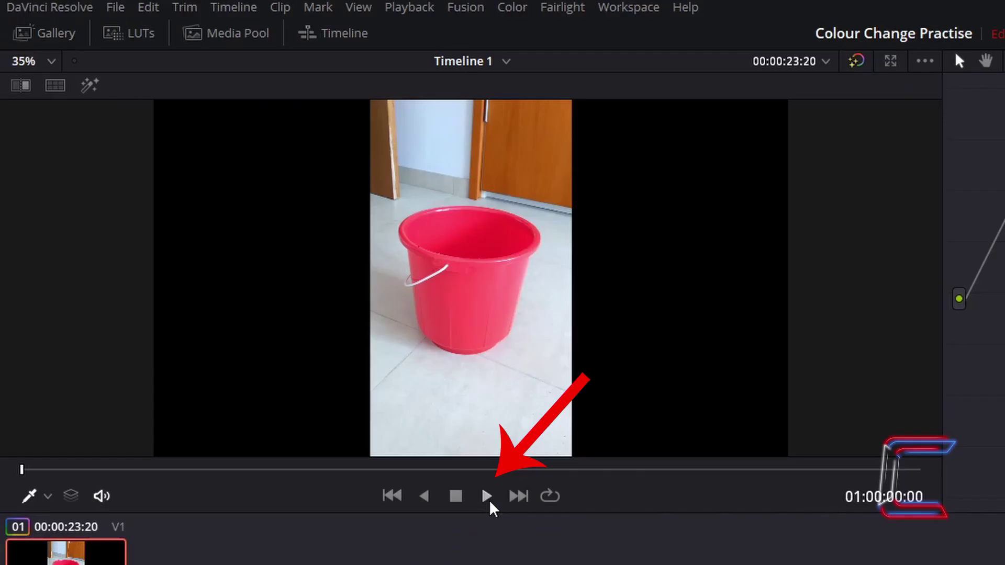
click(488, 502)
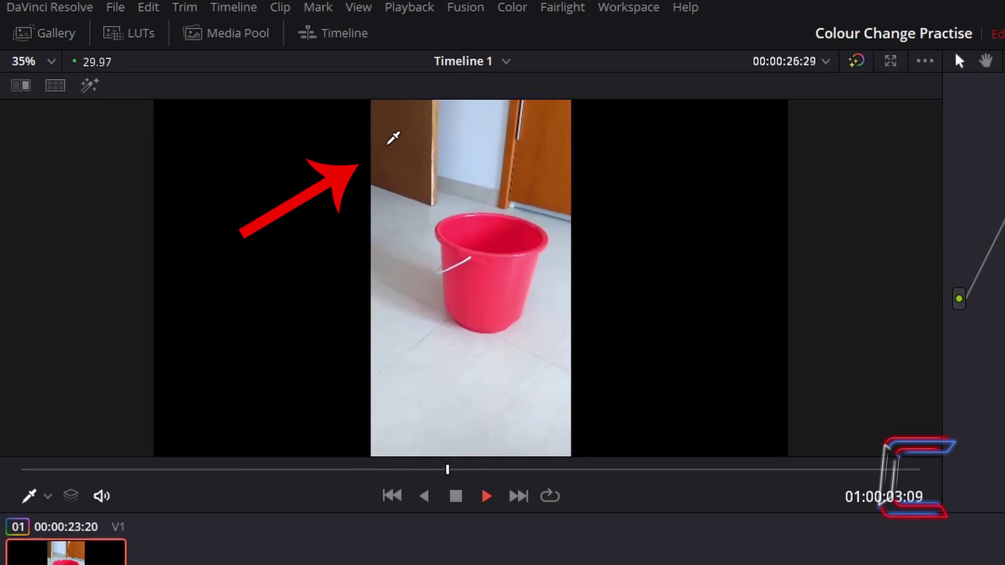
Step: Stop playback, reveal node 01's curve window around the right door, and replay the clip
click(456, 498)
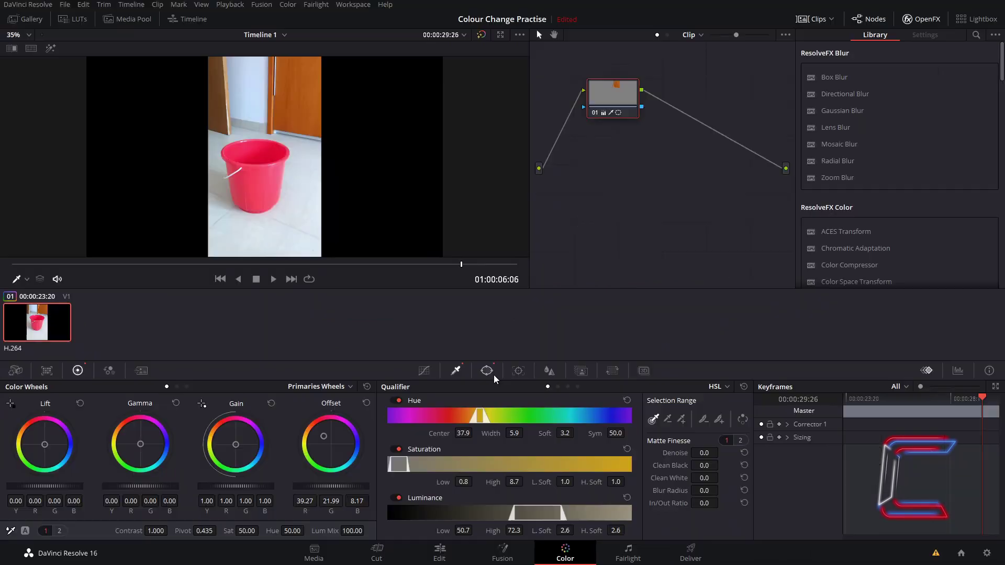
click(477, 225)
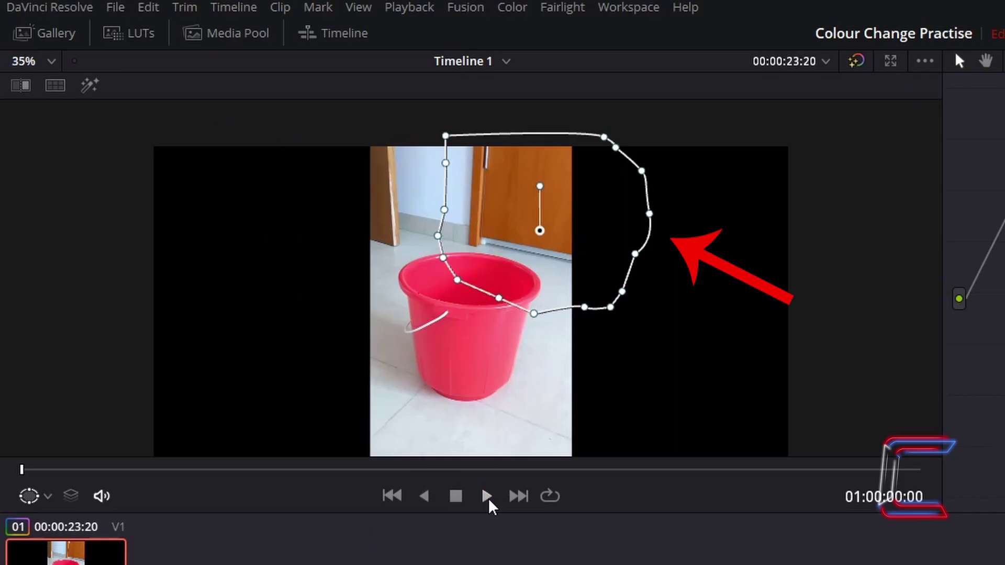
click(488, 498)
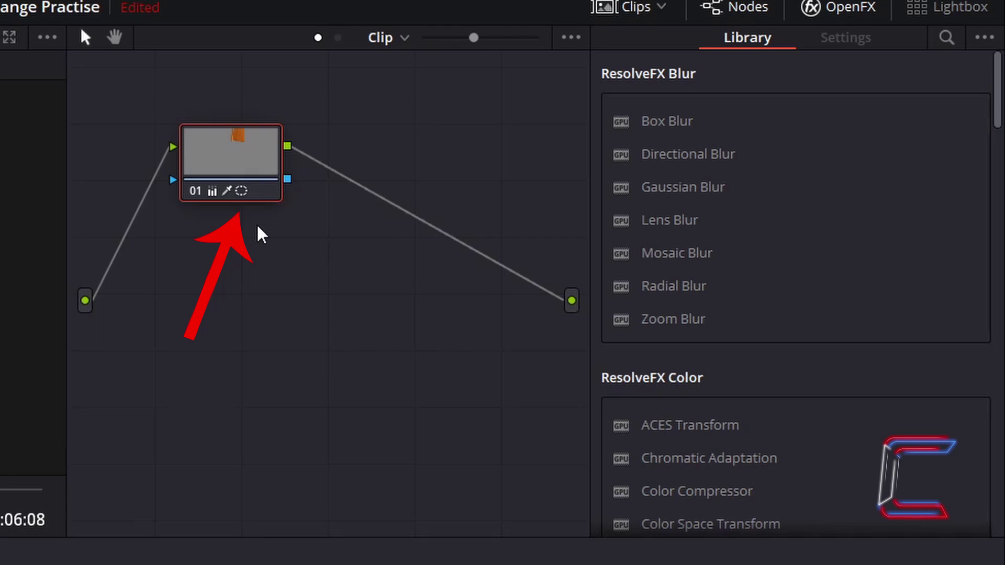
Step: Add parallel node 03 beside node 01, combined through a Layer Mixer
right_click(272, 191)
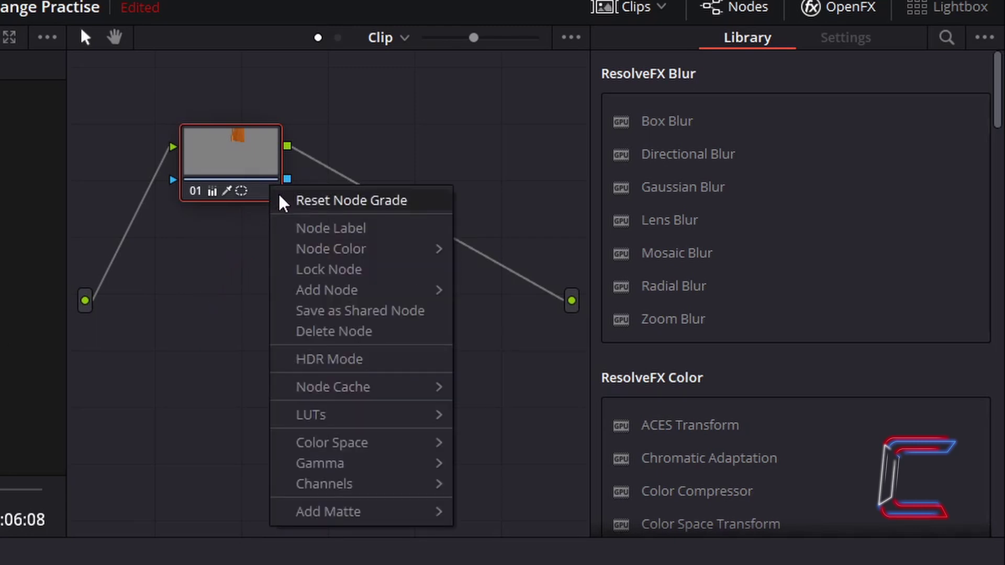
mouse_move(339, 291)
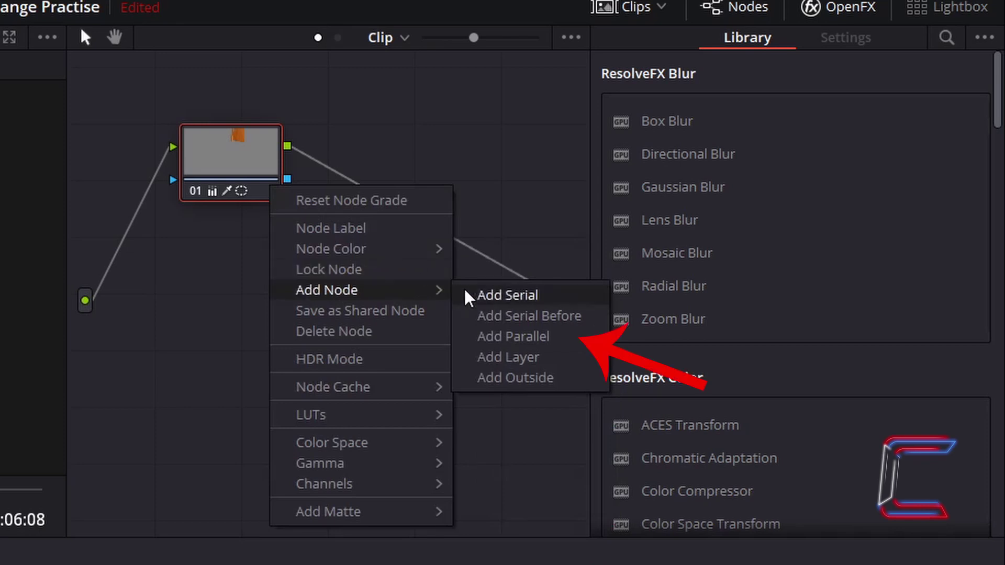
click(562, 344)
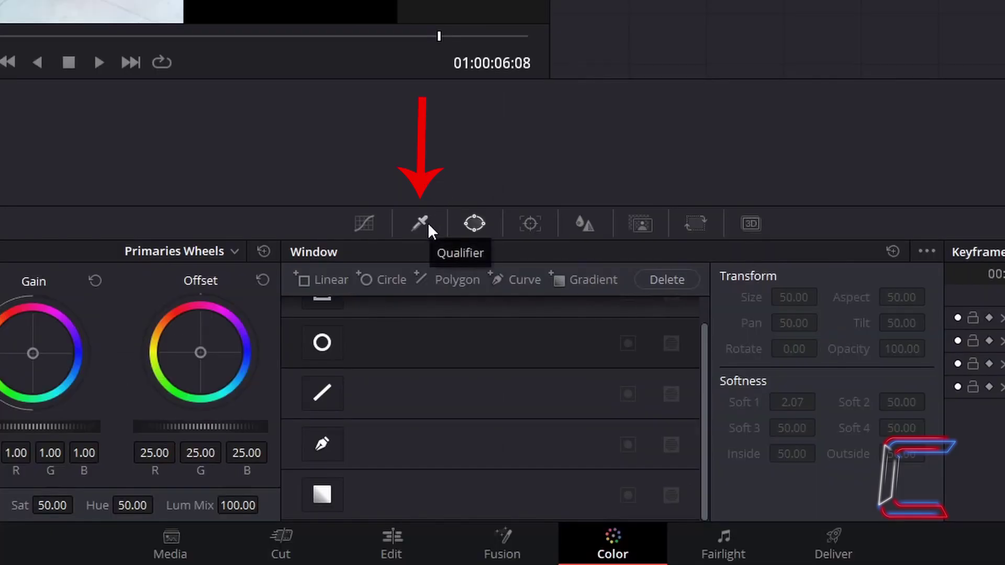
Step: Bring up node 03's Qualifier controls, picking the door colour at hue 37.6, width 1.2
click(428, 223)
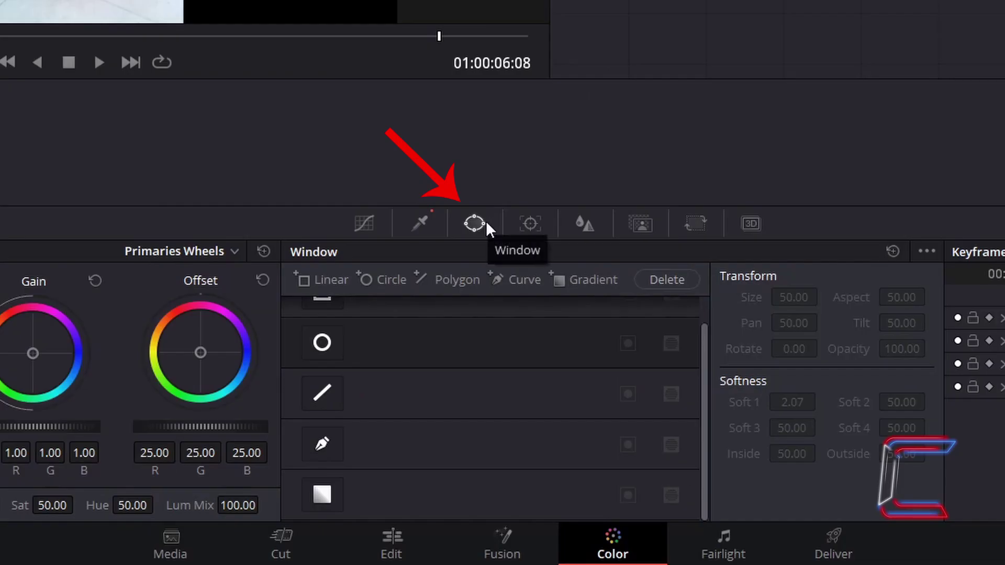
Step: Trace a closed freehand curve window around the left door, starting and ending at the bucket rim
click(484, 215)
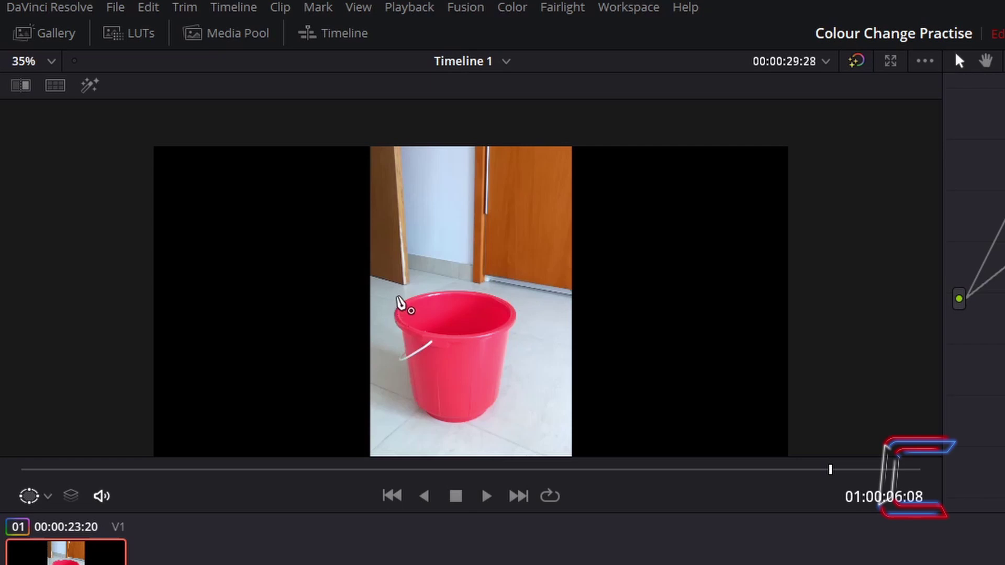
click(397, 297)
click(428, 283)
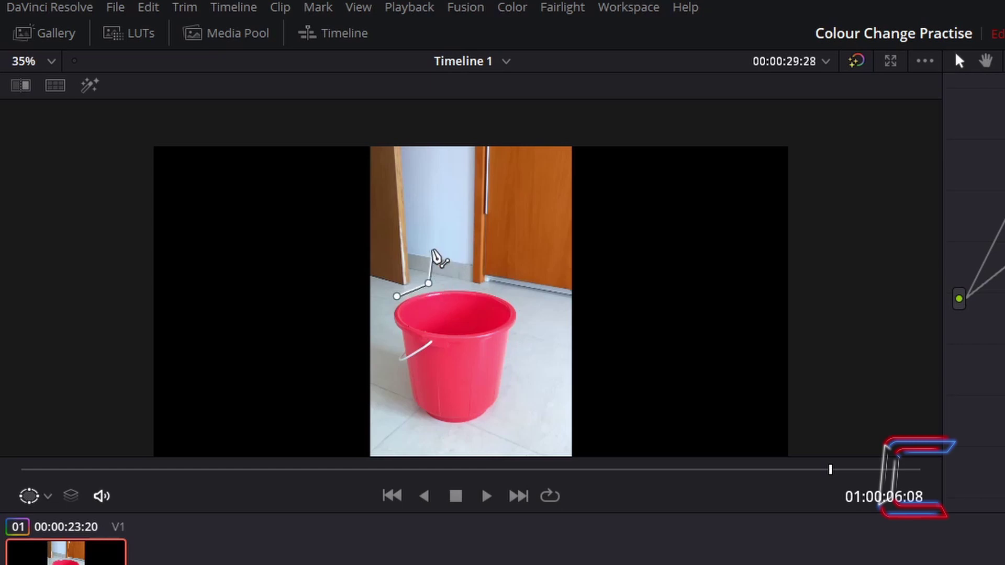
click(428, 237)
click(428, 194)
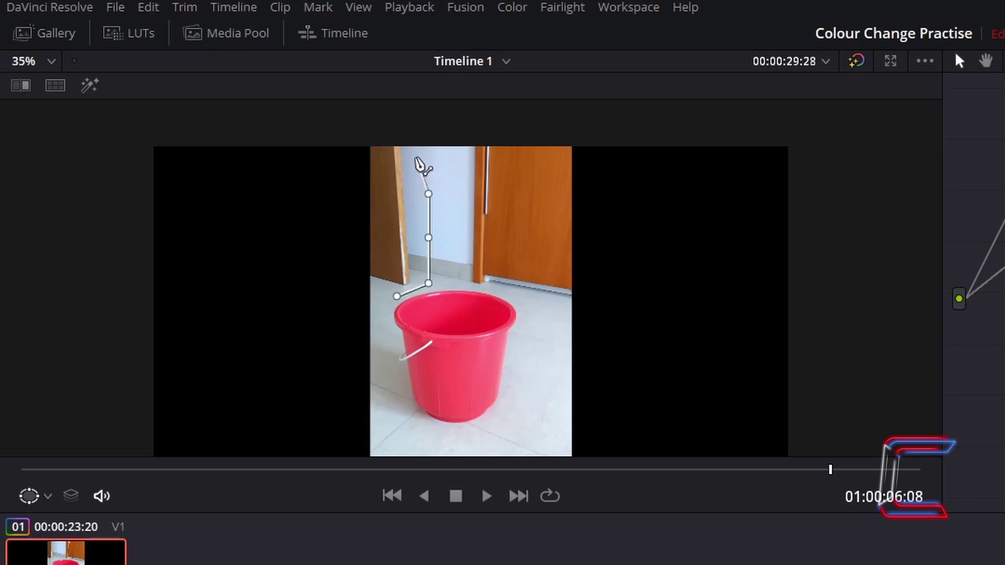
click(417, 150)
click(408, 128)
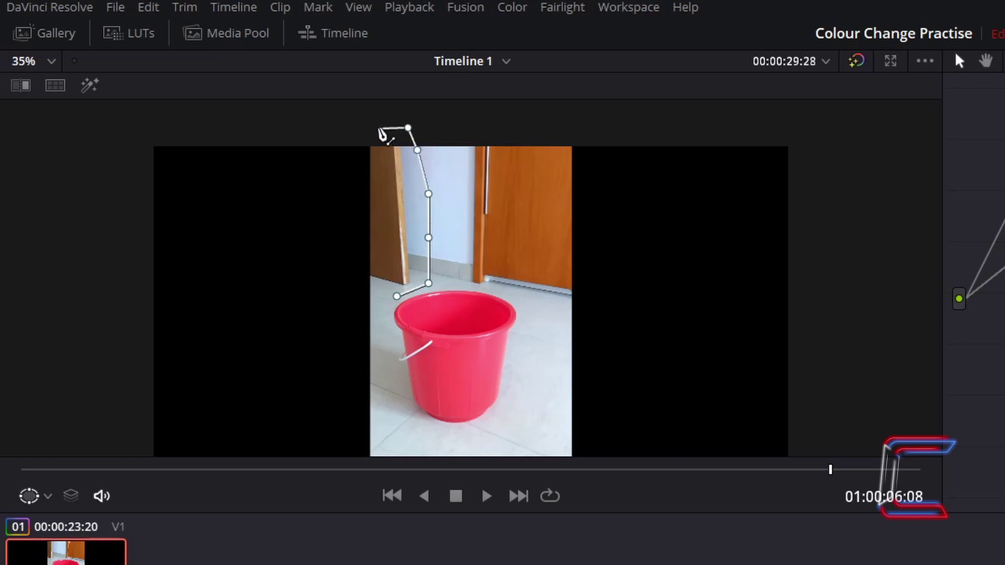
click(345, 128)
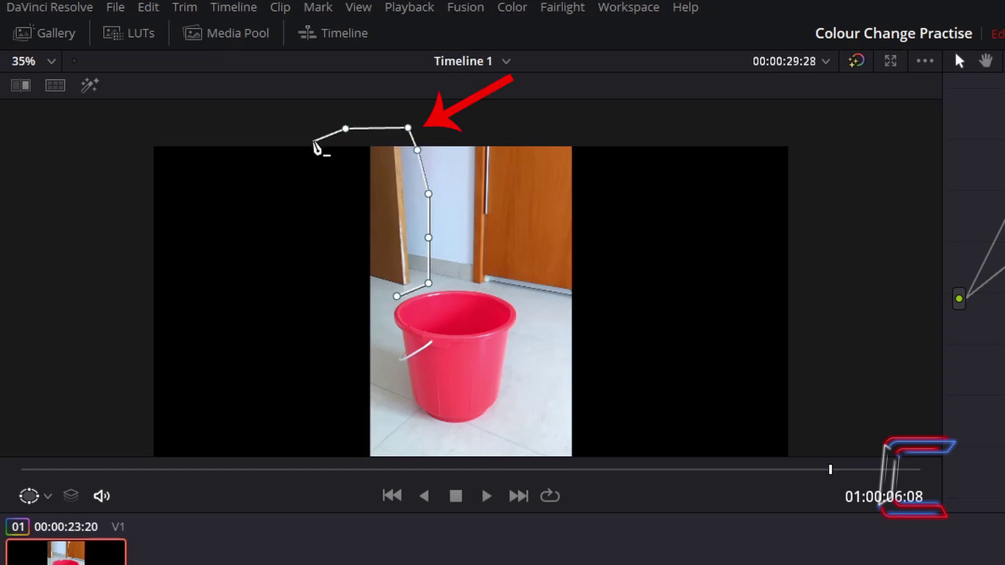
click(312, 141)
click(292, 189)
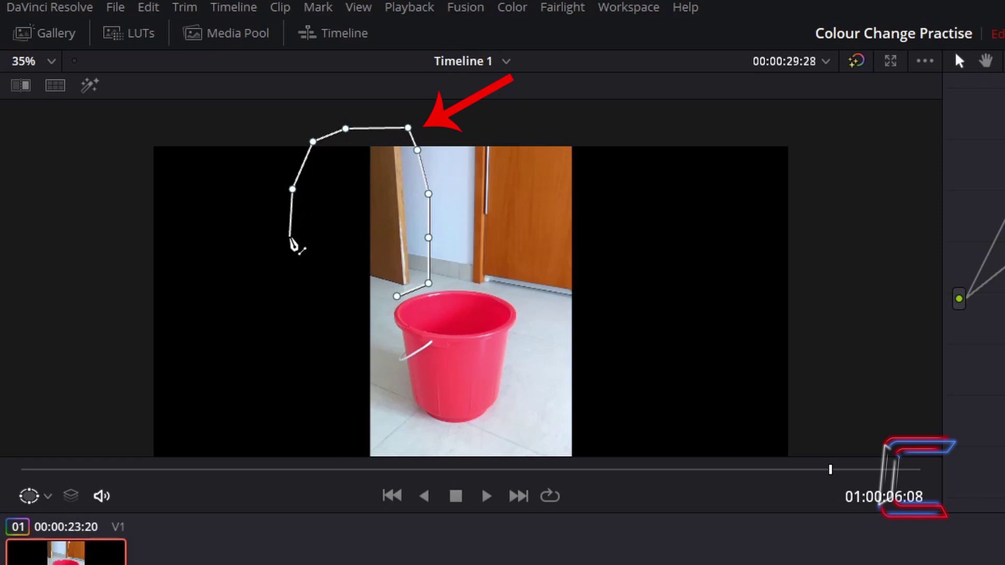
click(289, 241)
click(314, 289)
click(358, 305)
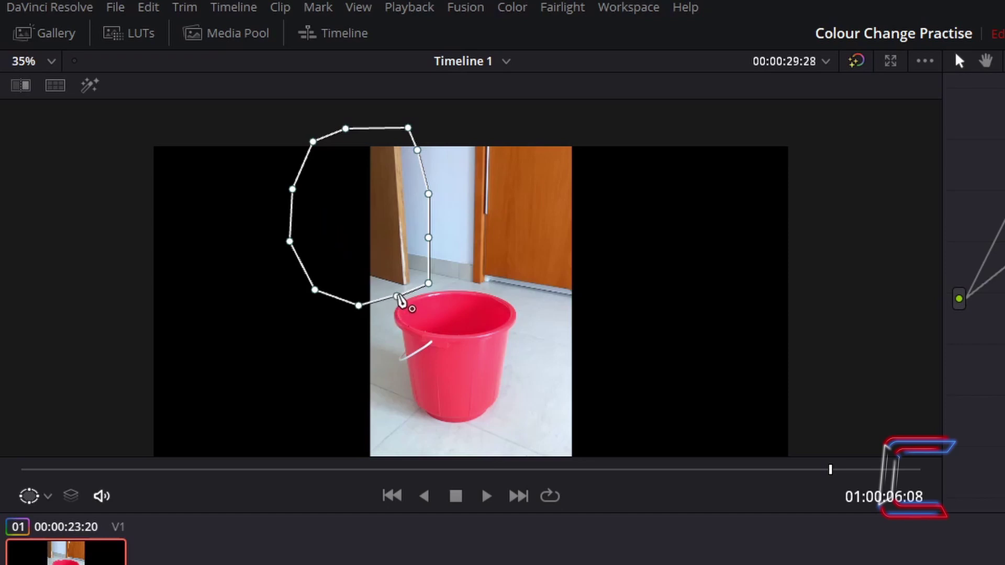
click(397, 297)
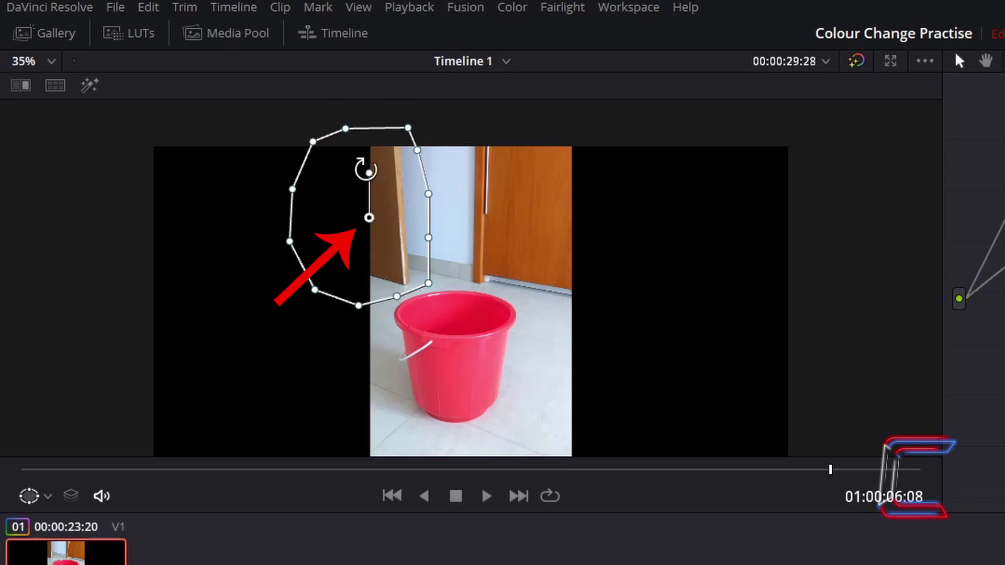
Step: Rotate the window, undo a bad corner move, and add a right-edge point along the door
mouse_move(365, 169)
mouse_down()
mouse_move(381, 173)
mouse_move(408, 209)
mouse_move(408, 234)
mouse_move(372, 251)
mouse_move(307, 251)
mouse_move(318, 196)
mouse_move(354, 163)
mouse_move(375, 160)
mouse_move(374, 172)
mouse_up()
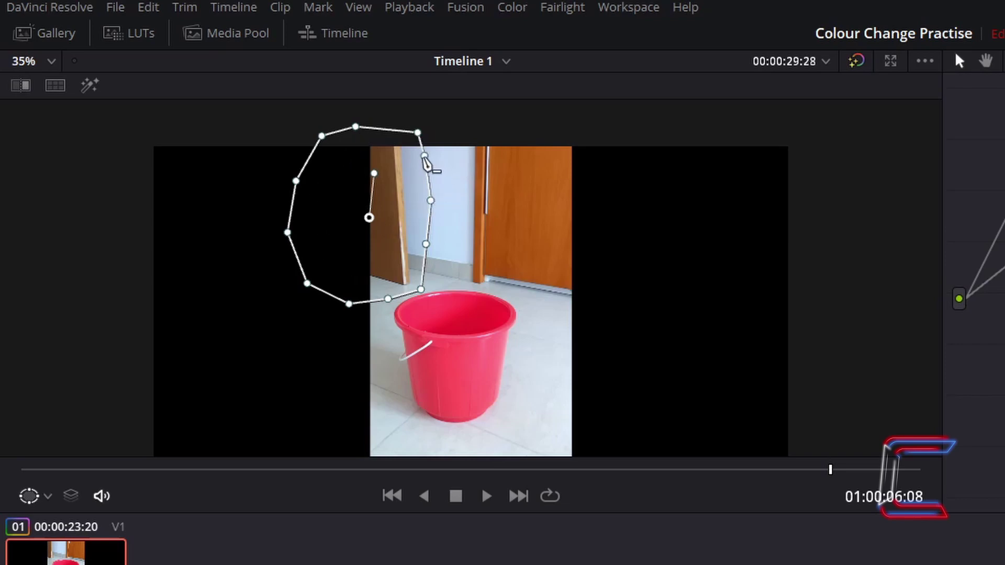
drag(426, 163, 473, 164)
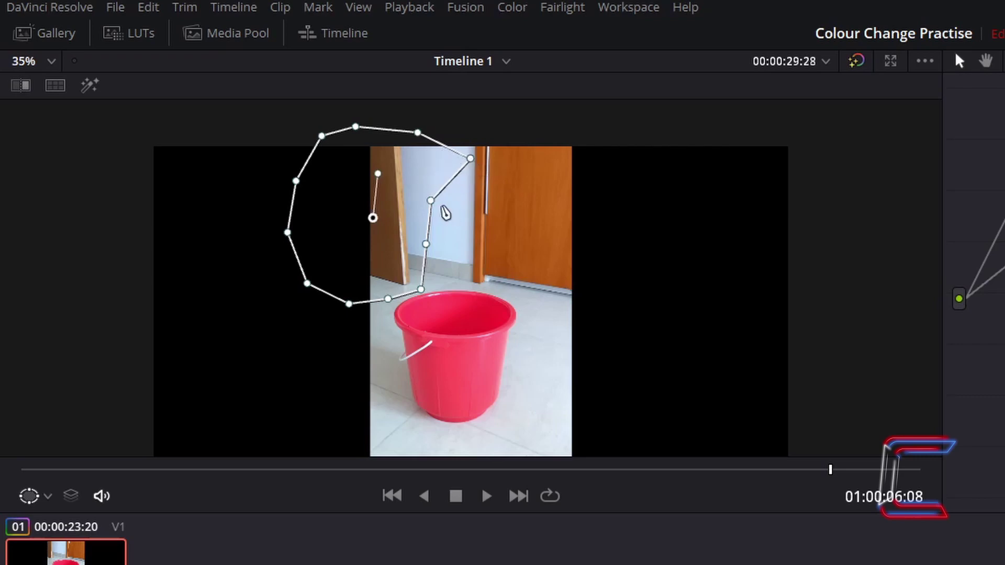
key(ctrl+z)
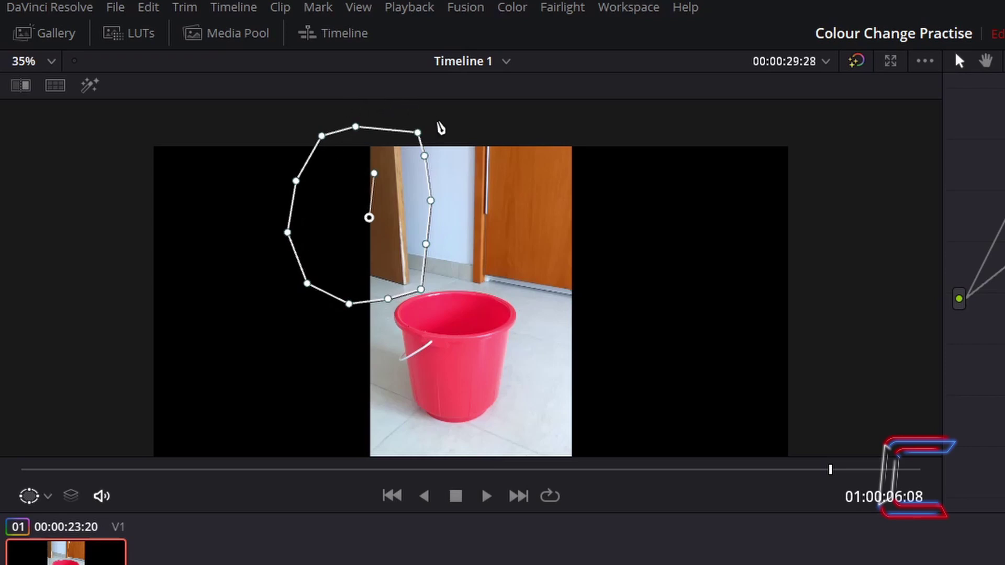
click(432, 180)
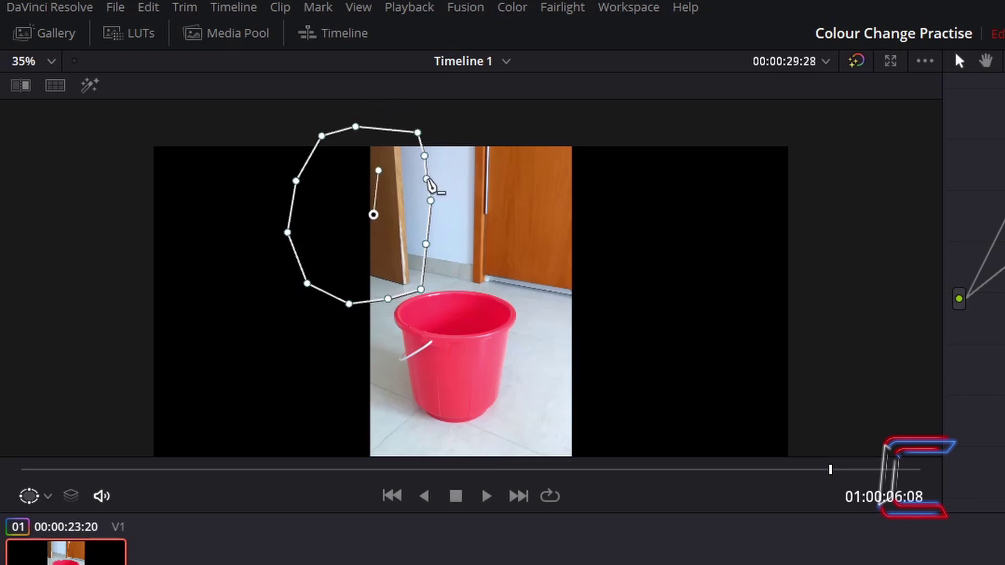
mouse_move(433, 181)
mouse_down()
mouse_move(478, 174)
mouse_move(488, 154)
mouse_move(432, 180)
mouse_up()
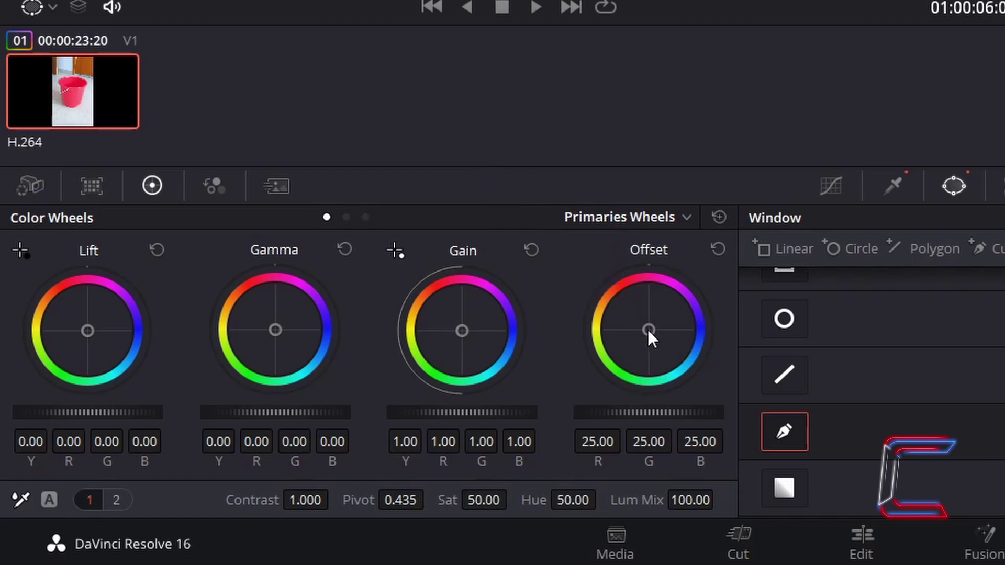
Step: Drag the Offset wheel toward blue-purple until it reads 20.20 / 21.10 / 67.05
drag(648, 329, 683, 328)
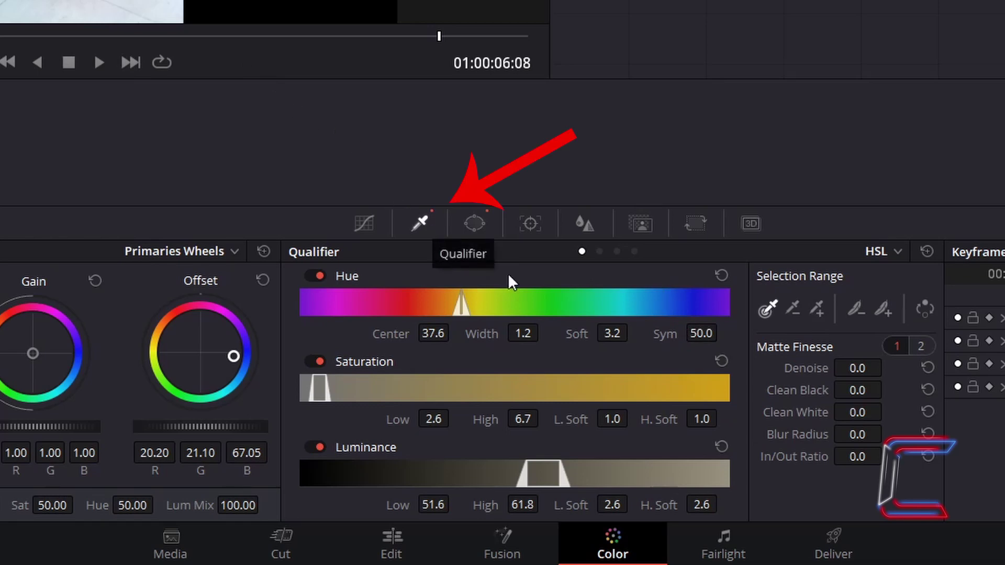
Step: Use the add-to-selection picker to include more of the left door in the qualifier
click(818, 315)
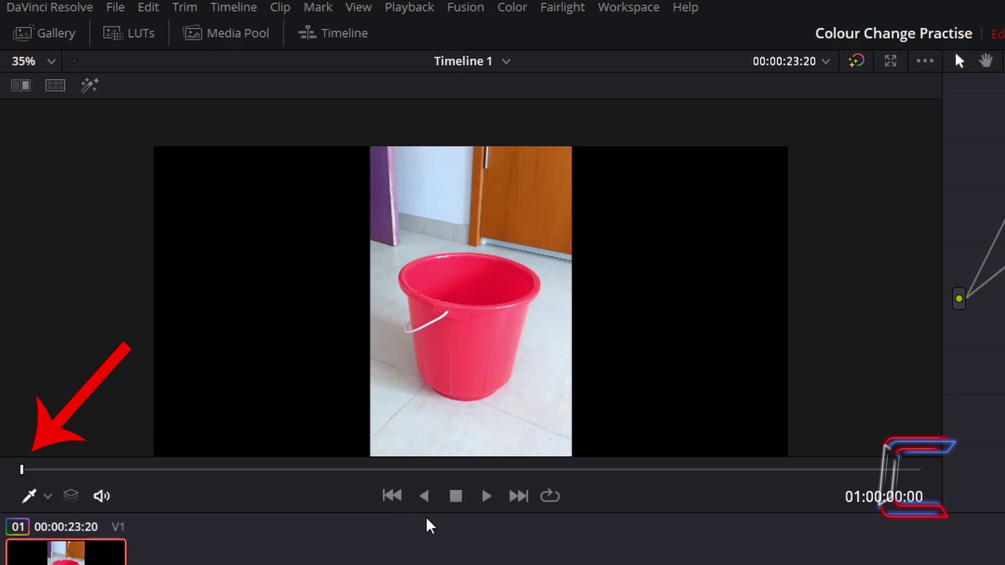
Step: Set the viewer to 100% and step and scrub through the clip to check the left door stays purple
click(51, 65)
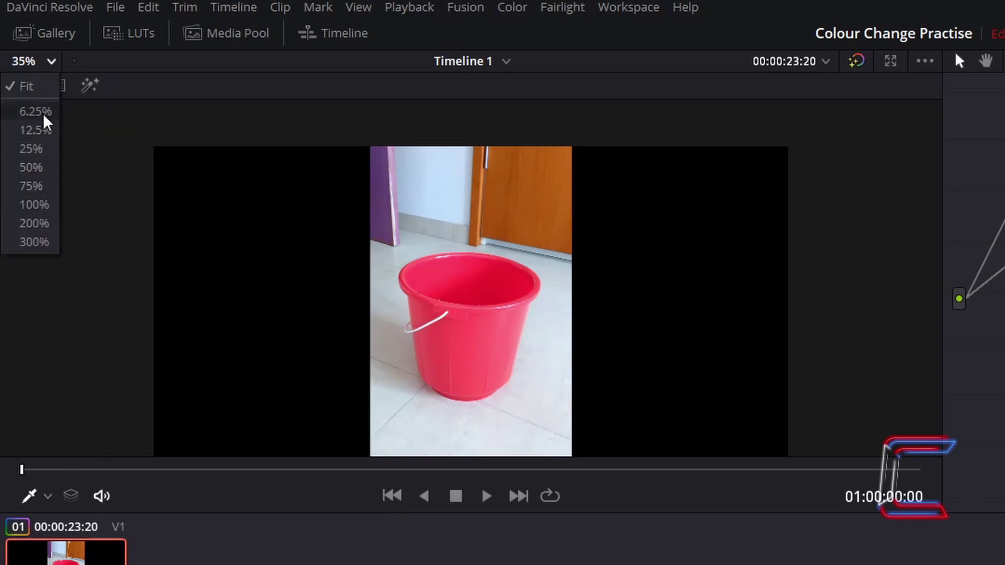
click(36, 205)
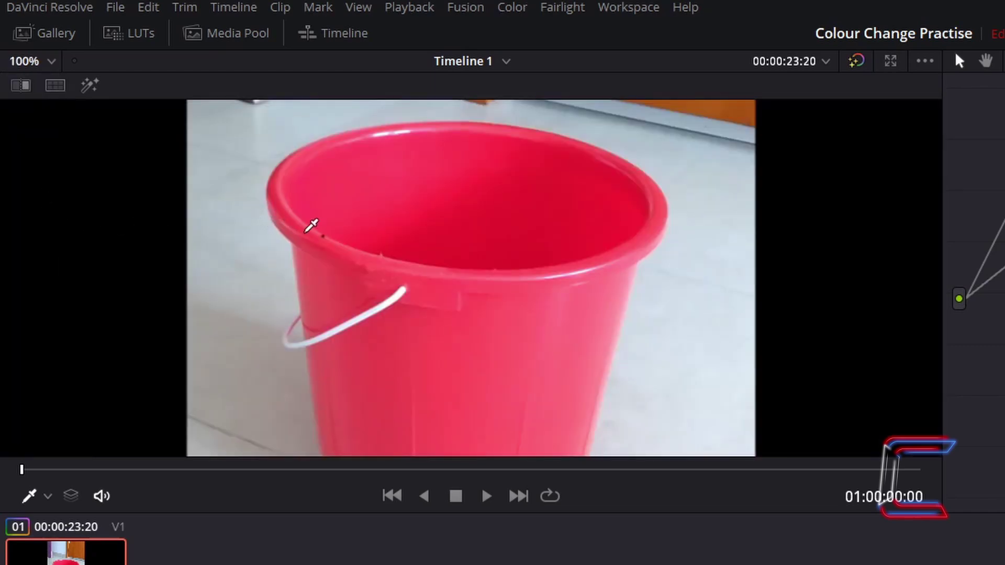
scroll(311, 225, up, 10)
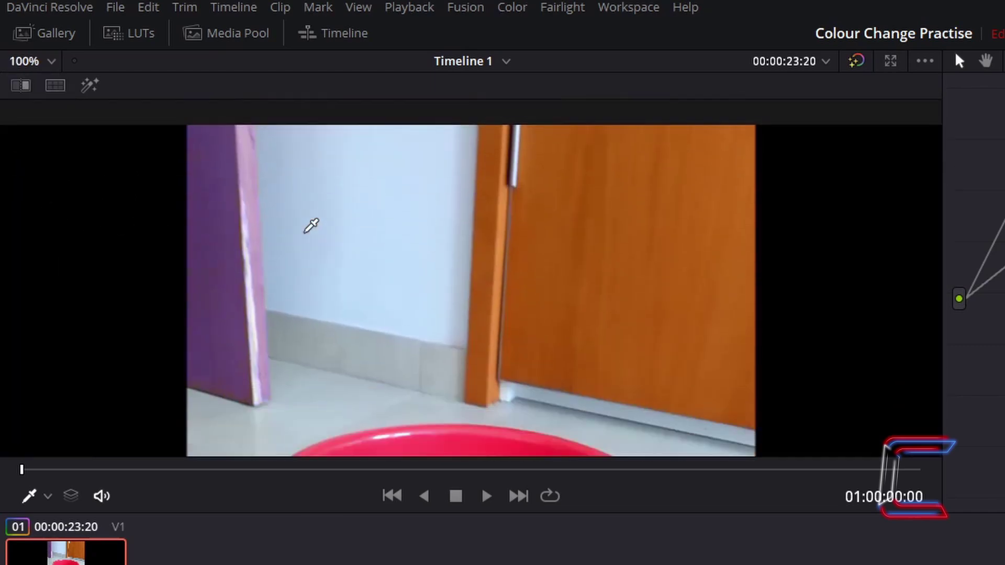
key(Right)
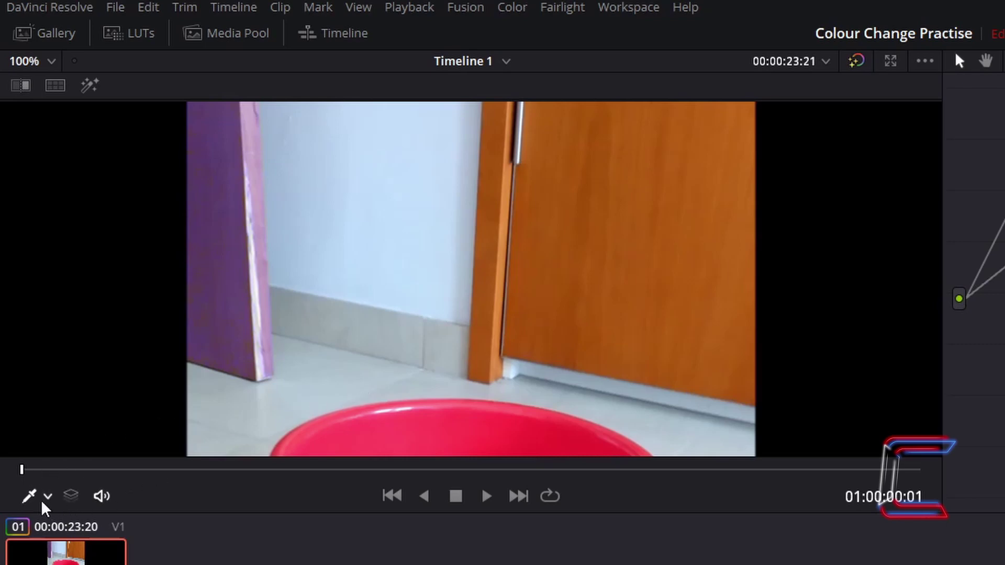
drag(20, 472, 64, 469)
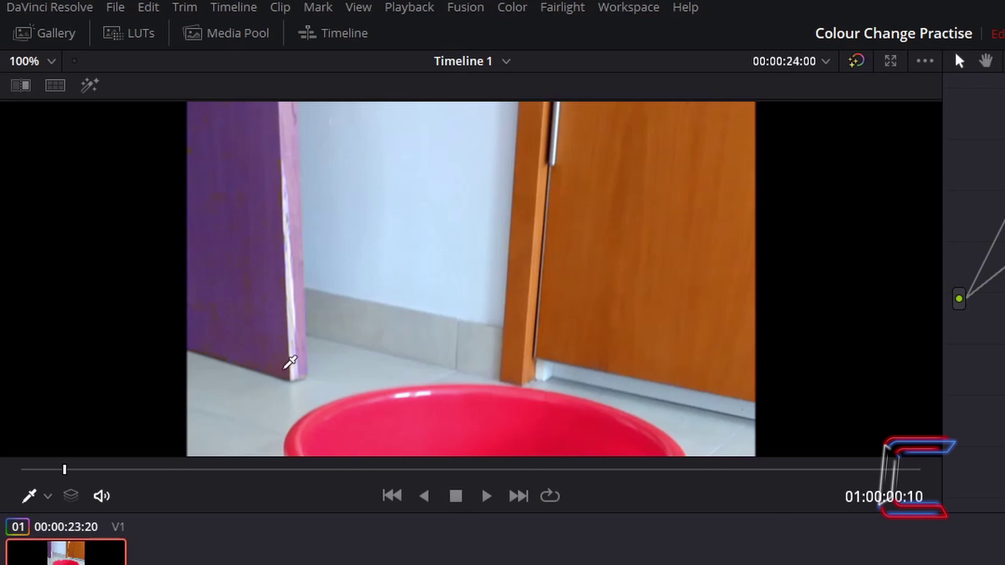
drag(64, 469, 368, 469)
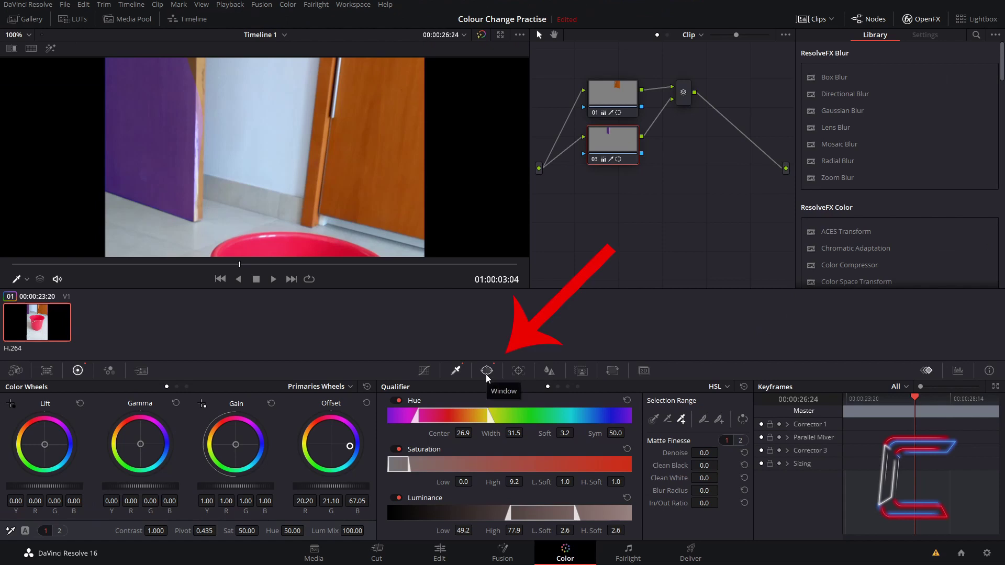
Step: At 50% viewer zoom, drag the window's right-edge points onto the left door's edge
click(486, 371)
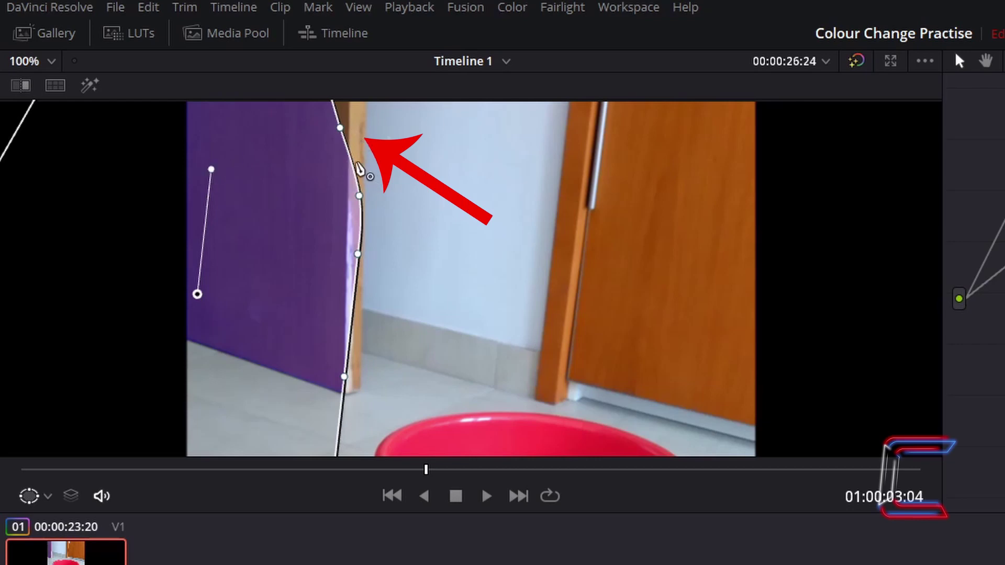
click(50, 62)
click(37, 167)
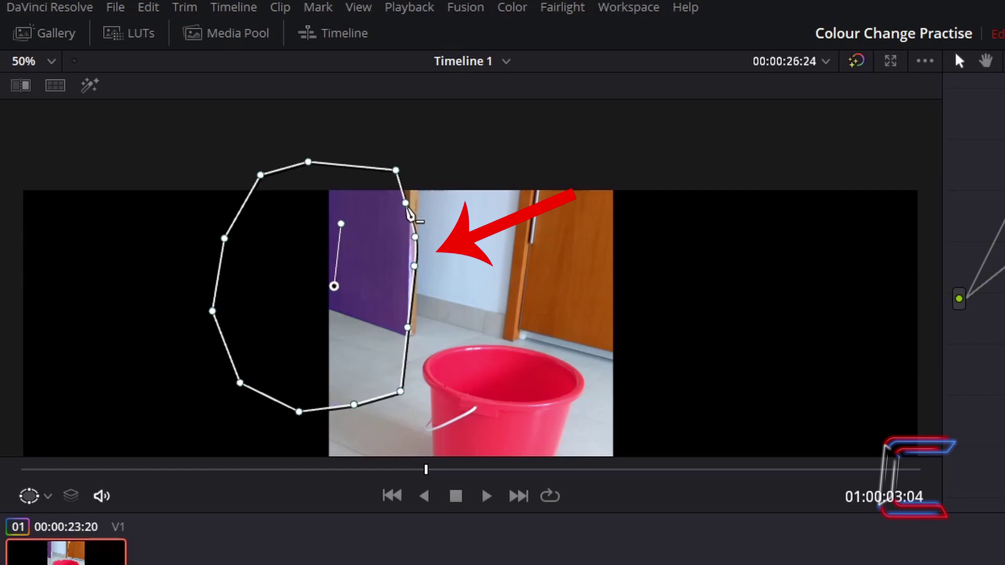
drag(405, 203, 426, 184)
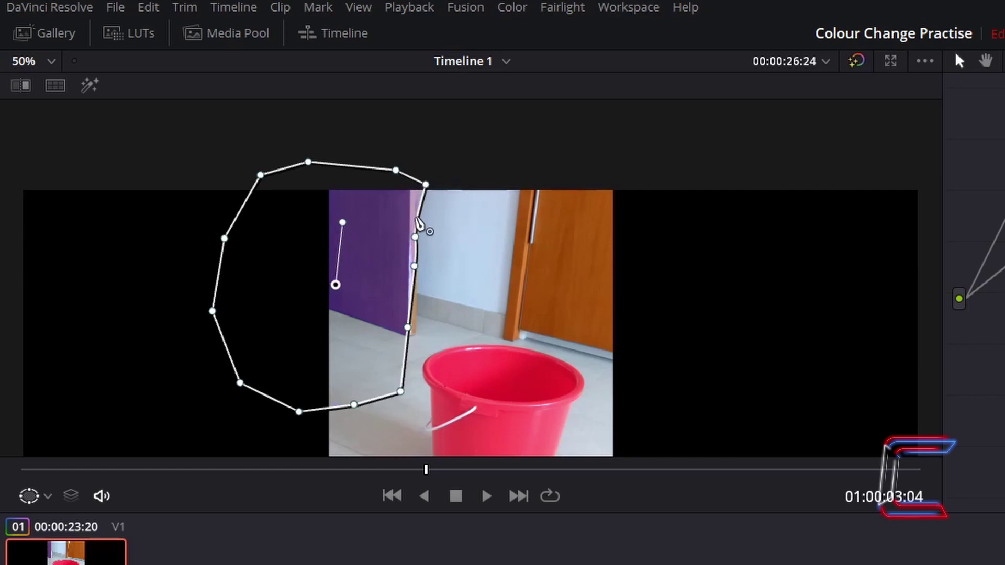
mouse_move(415, 237)
mouse_down()
mouse_move(425, 238)
mouse_move(420, 268)
mouse_up()
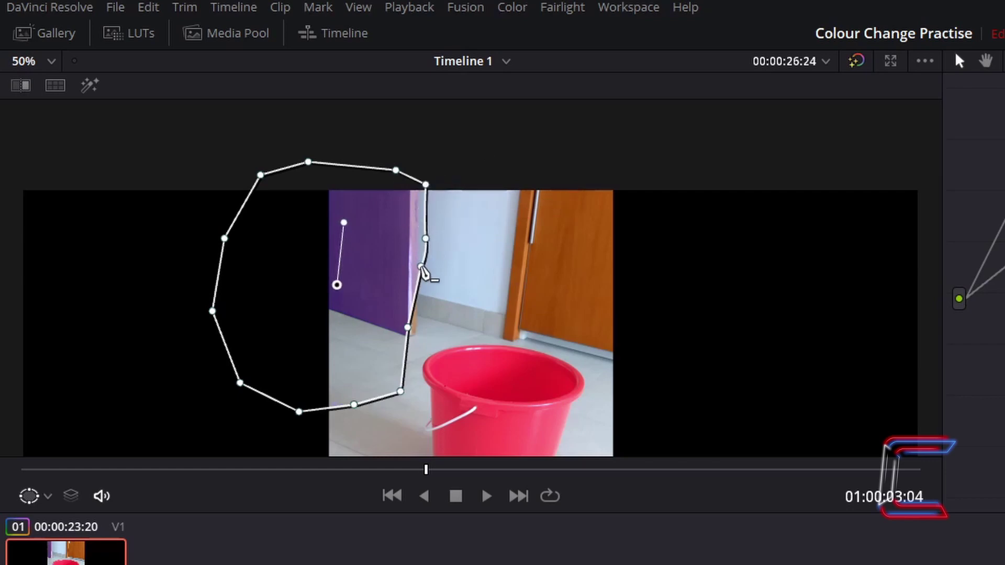
drag(408, 328, 423, 334)
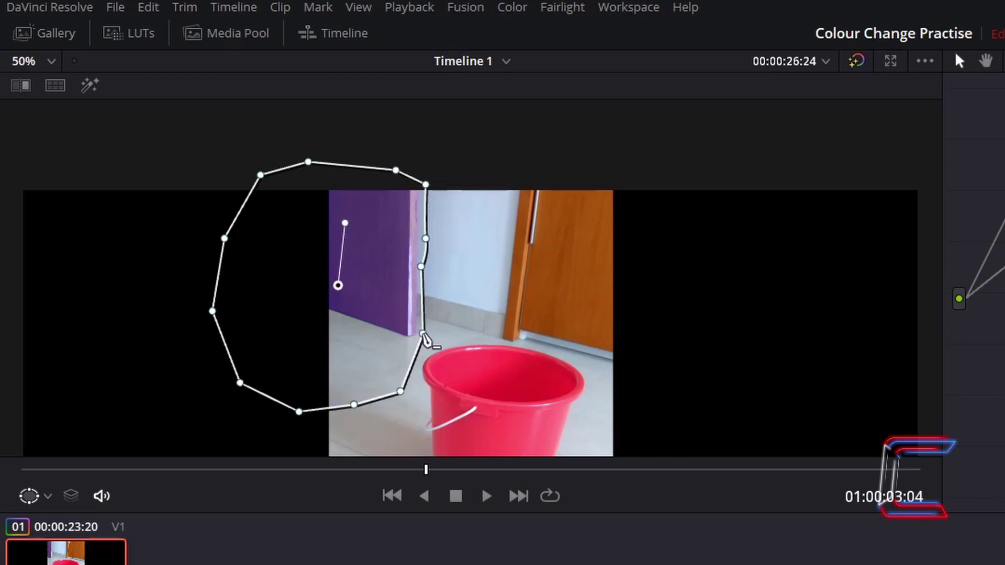
scroll(366, 224, down, 1)
scroll(366, 223, up, 4)
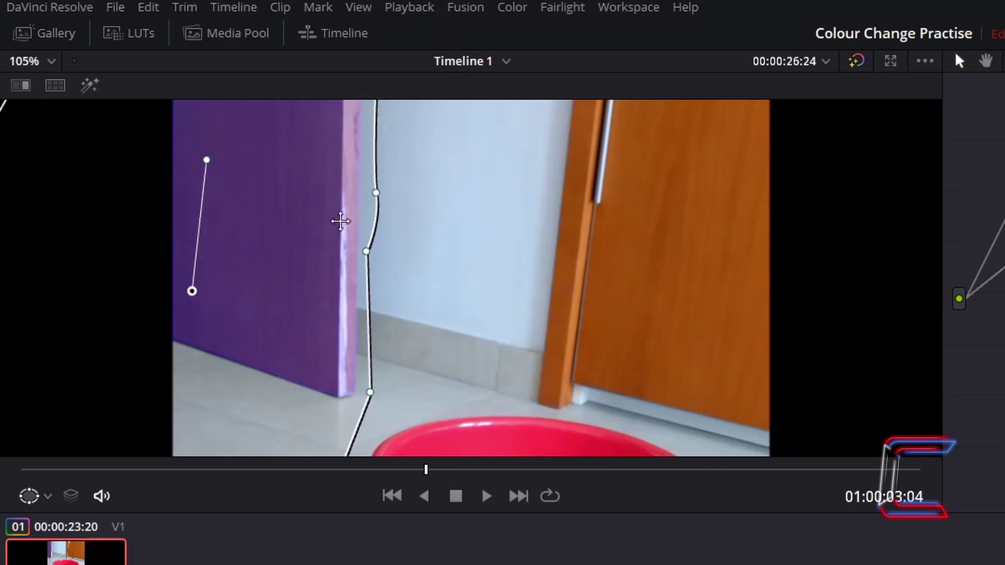
scroll(424, 464, down, 1)
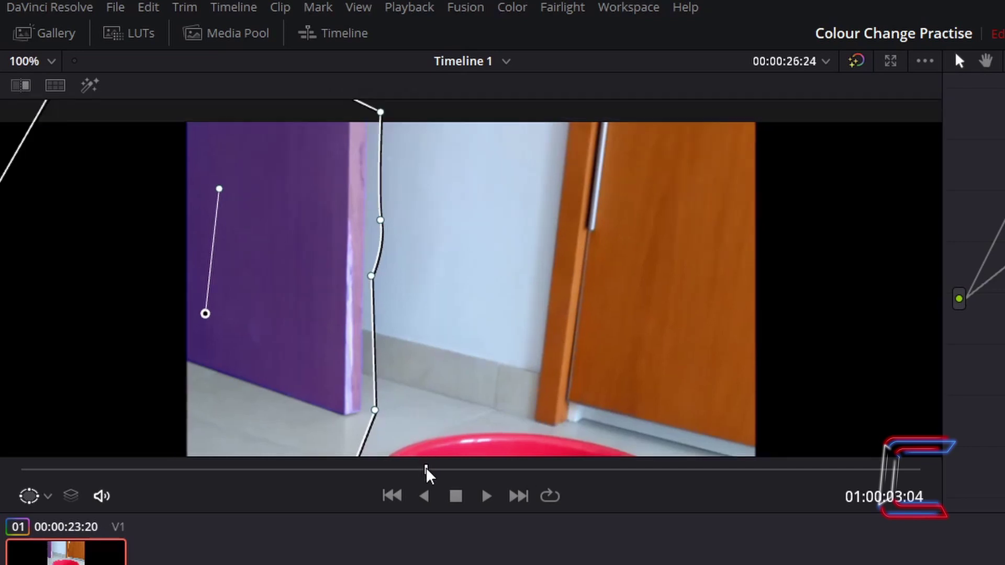
Step: At a later frame, refit node 03's window middle and bottom points to the left door edge, then return to the Qualifier controls
drag(426, 467, 459, 464)
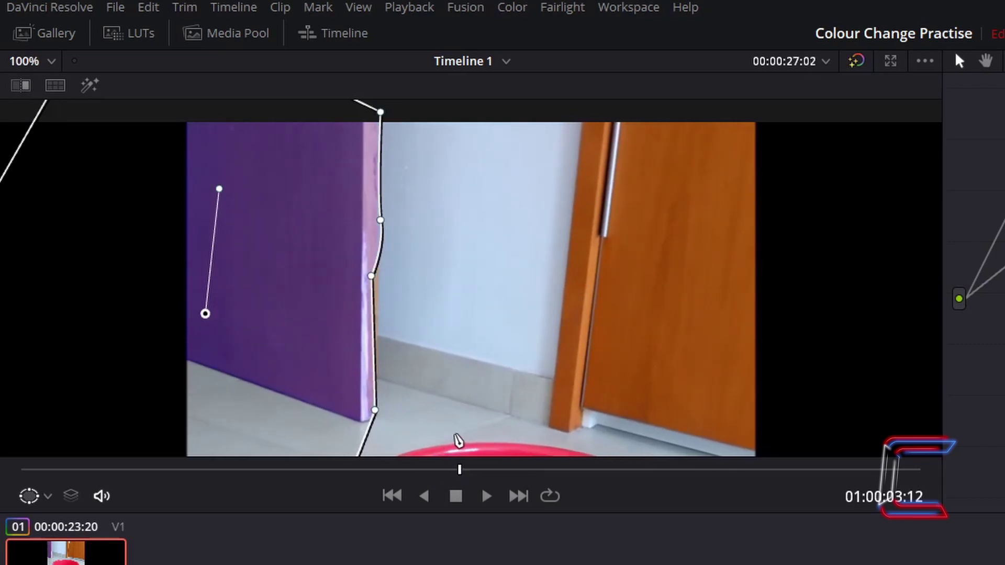
drag(372, 276, 385, 279)
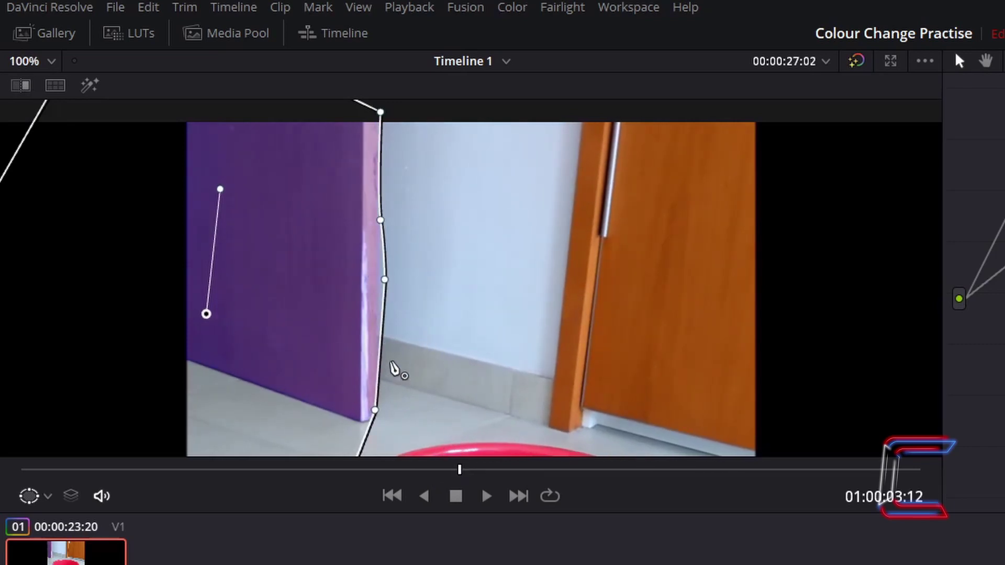
drag(376, 415, 384, 420)
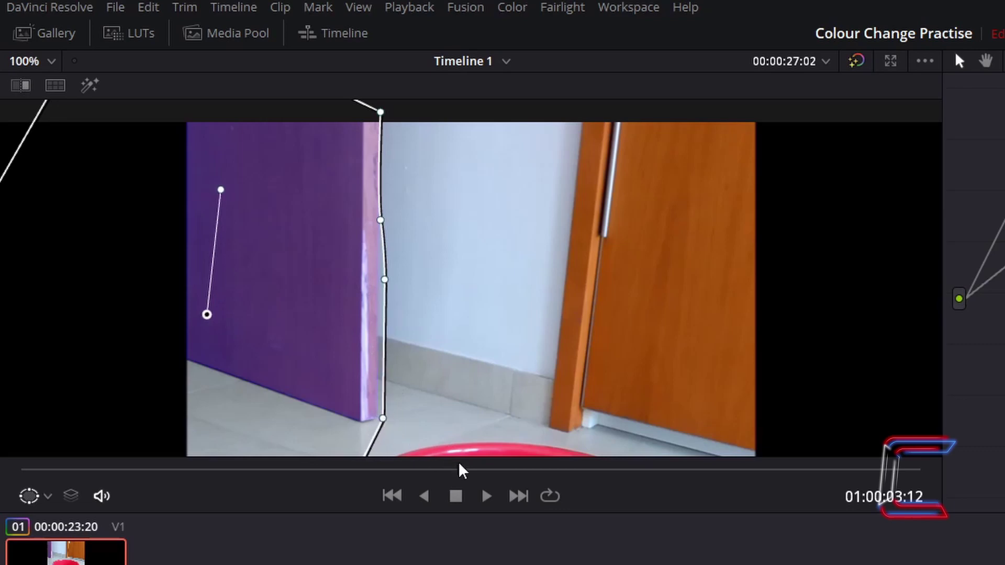
drag(458, 461, 557, 450)
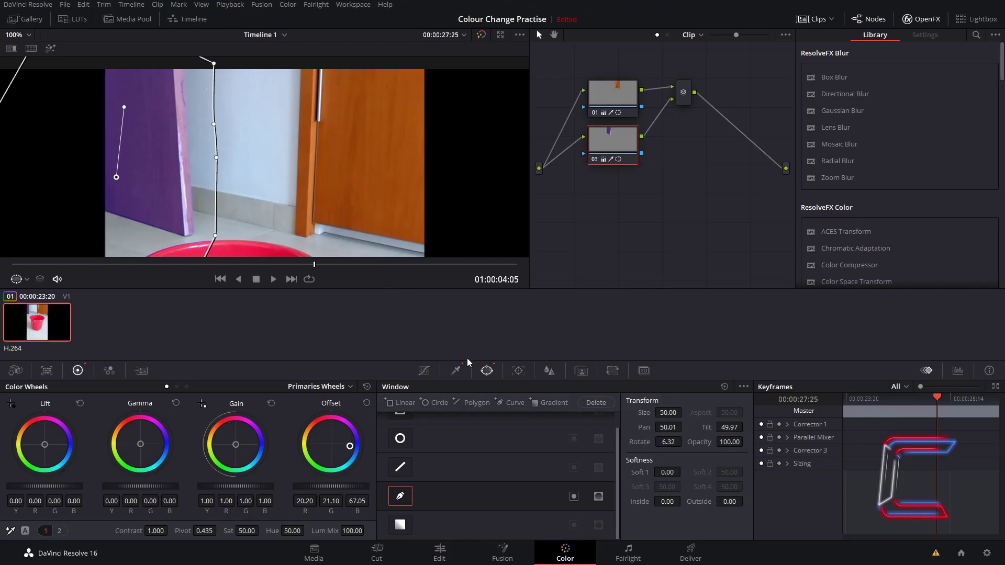
click(457, 369)
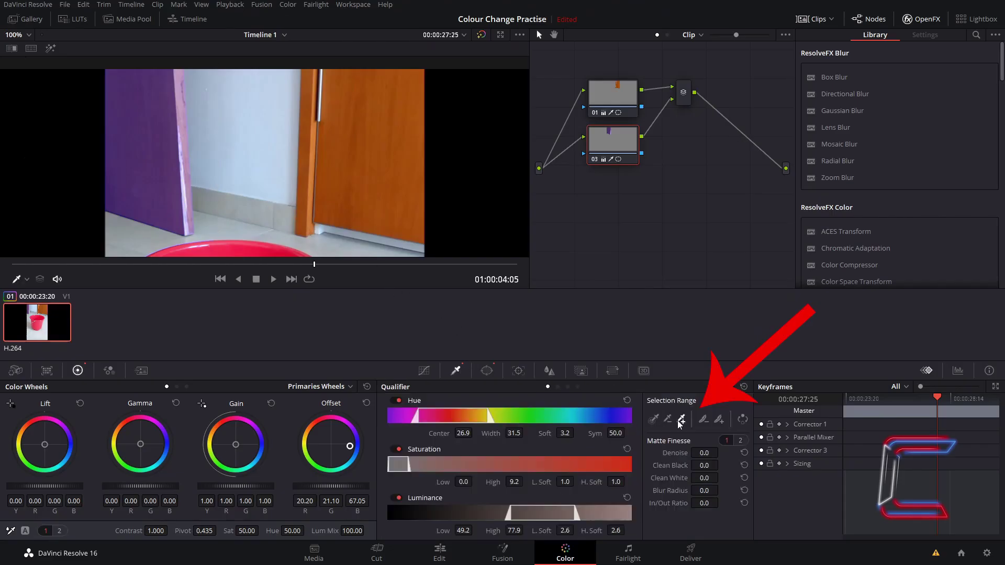